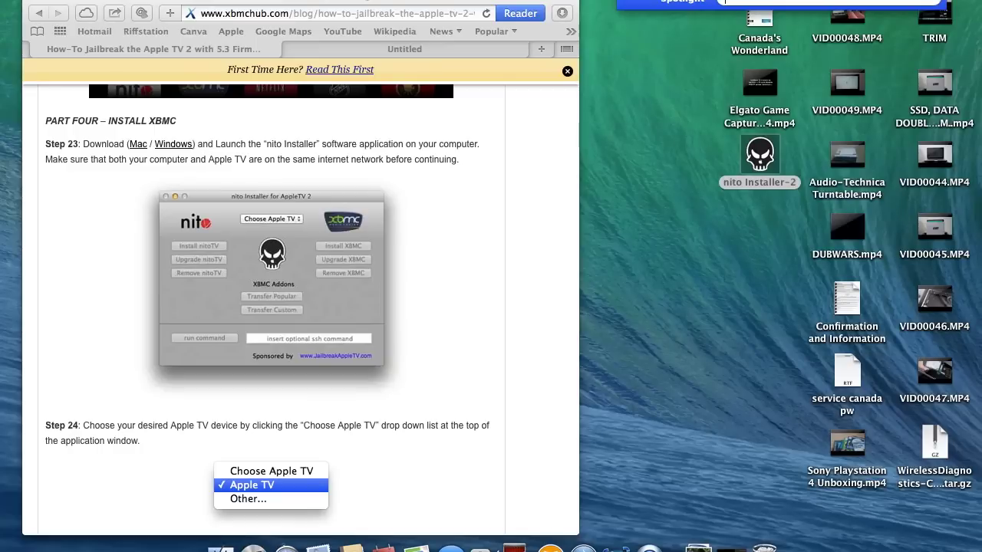
type("ter")
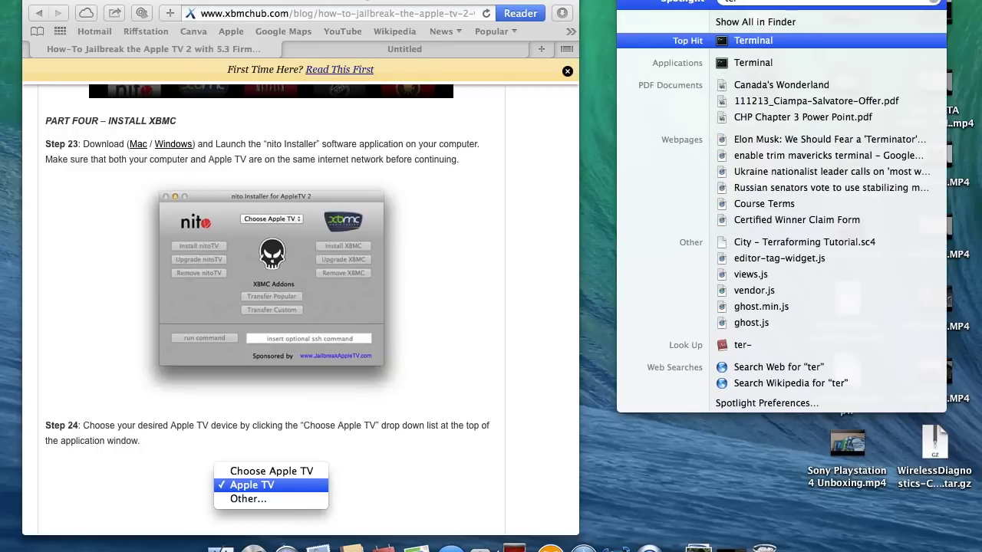
key("Return")
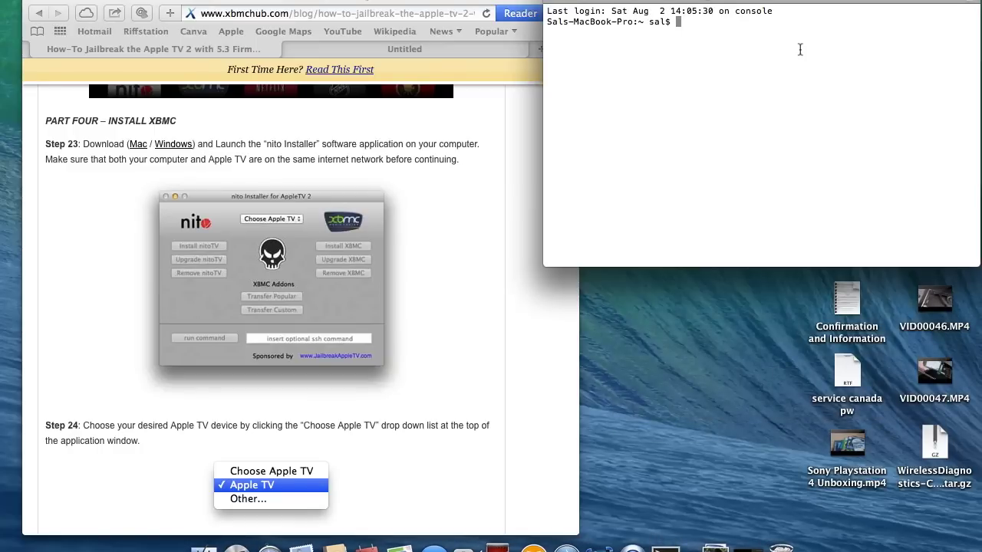
type("ssh")
key("BackSpace")
key("BackSpace")
key("BackSpace")
key("super+q")
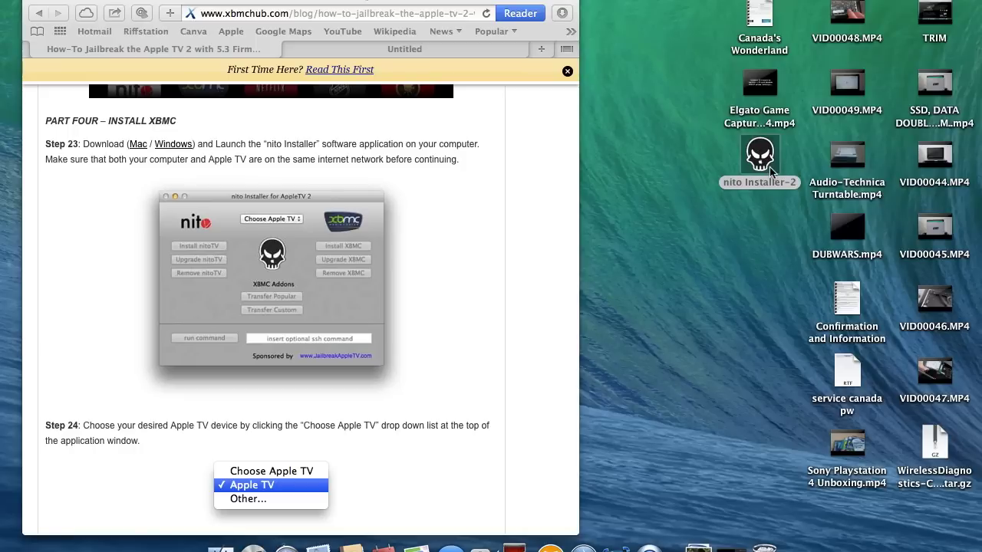
Launch nito Installer-2 and pick the Apple TV at 192.168.1.154 as the target device.
left_click(771, 170)
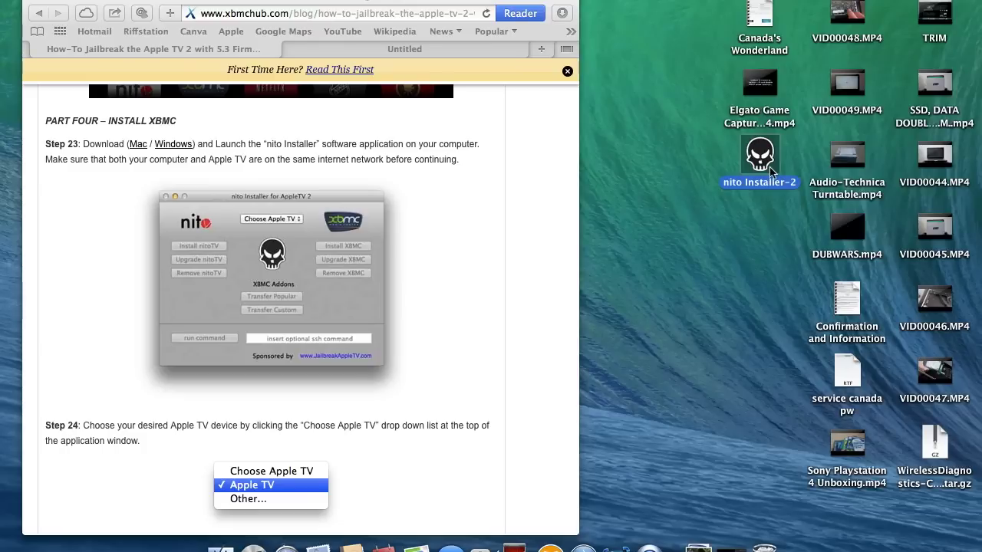
double_click(759, 163)
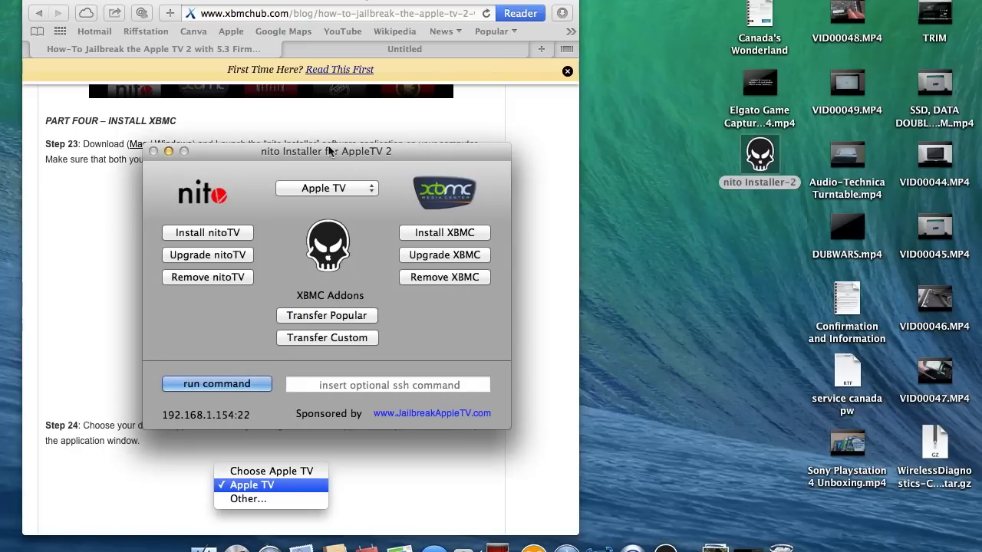
left_click_drag(329, 151, 492, 97)
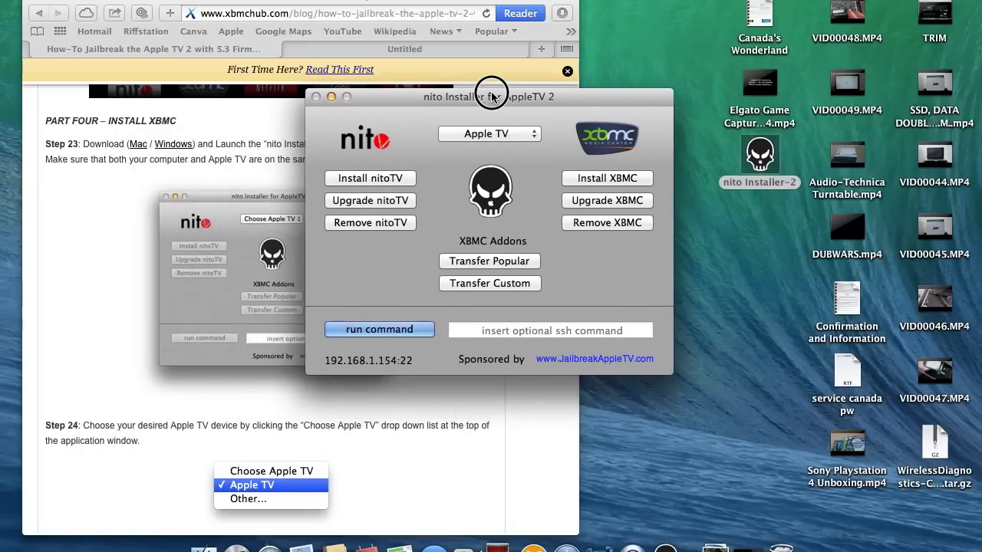
left_click(476, 136)
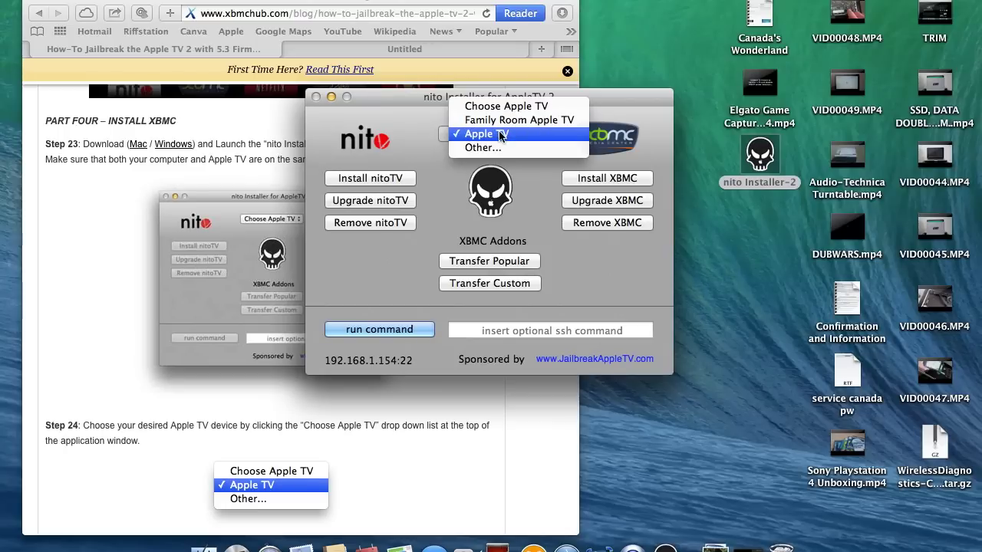
left_click(501, 135)
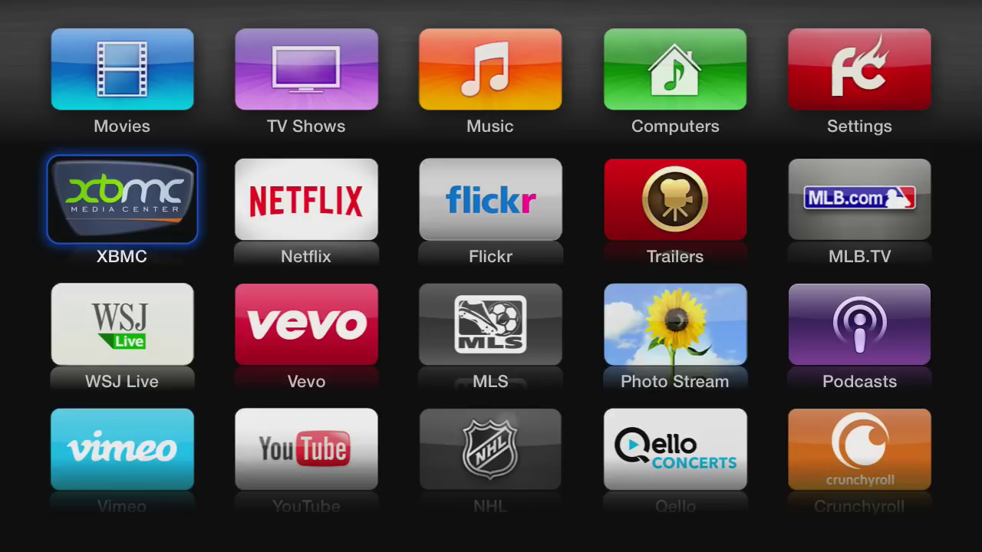
Start XBMC from its tile on the Apple TV home screen.
key("Return")
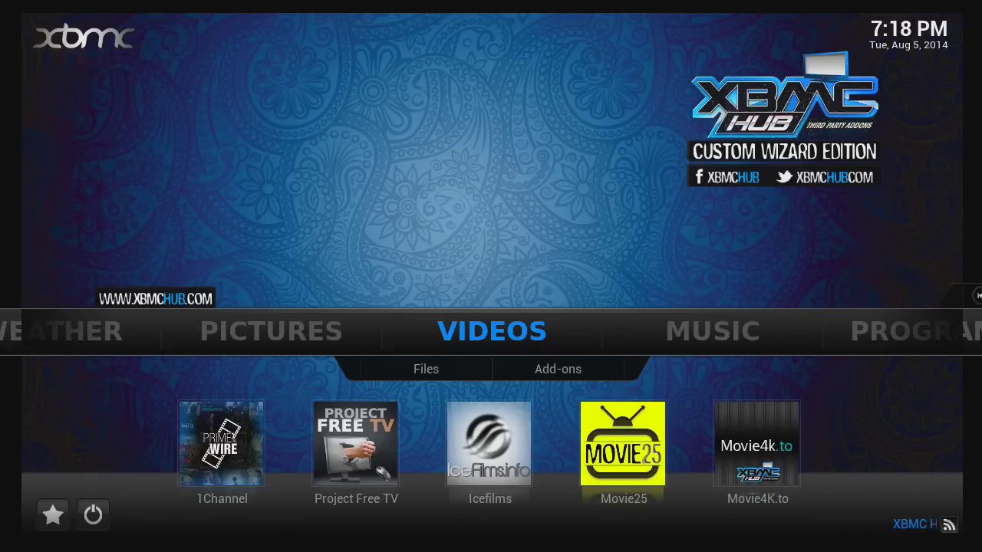
Move down to Files under Videos in XBMC.
key("Down")
key("Down")
key("Down")
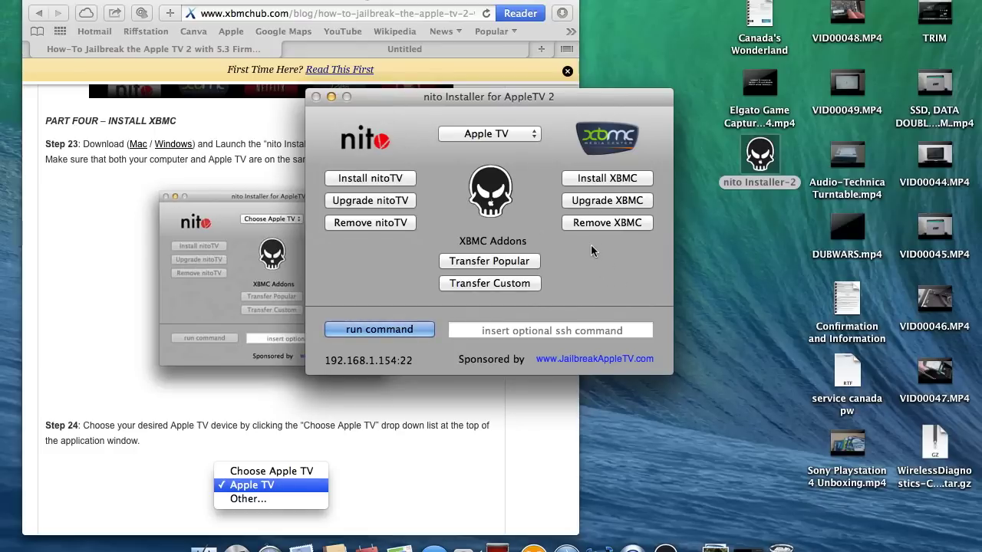
Run Upgrade XBMC in nito Installer and wait for the green success checkmark.
left_click(597, 199)
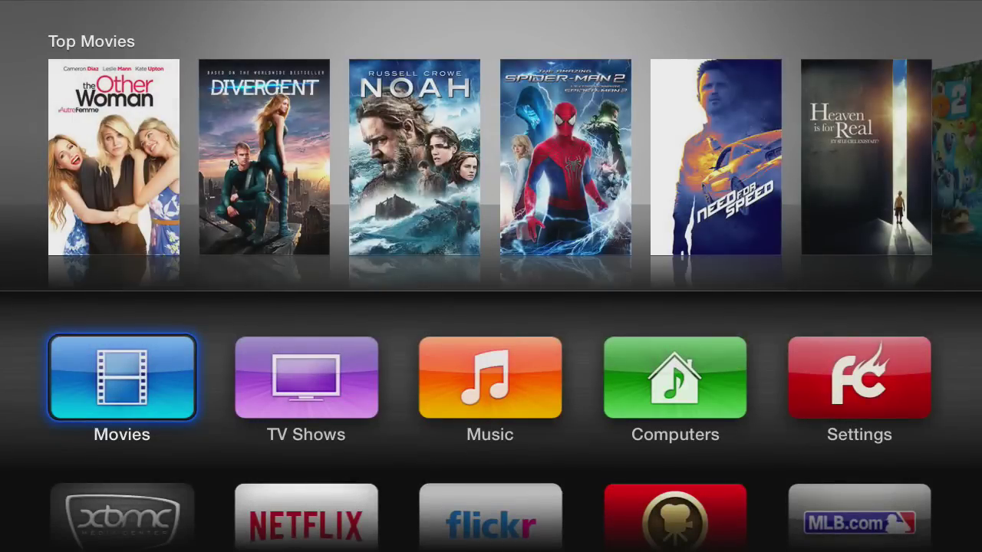
Move through the Apple TV app grid to the XBMC icon and launch it.
key("Down")
key("Down")
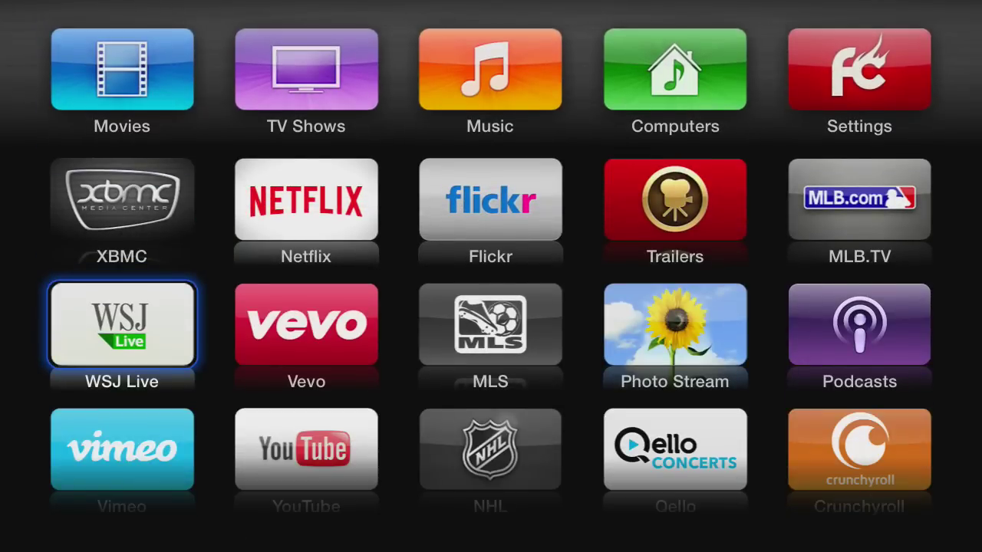
key("Up")
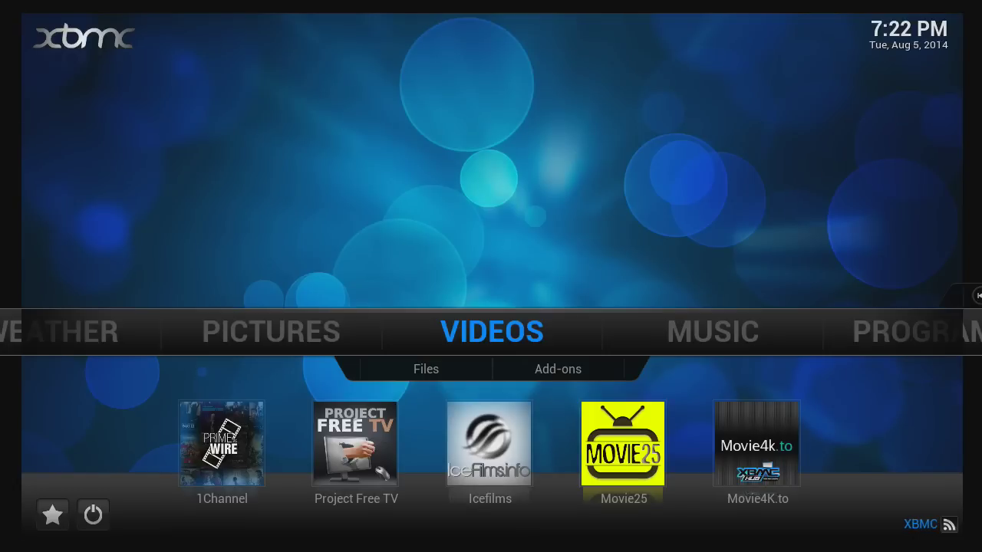
View SYSTEM > System info, confirming XBMC 13.1 compiled Jun 4 2014, then close it.
key("Right")
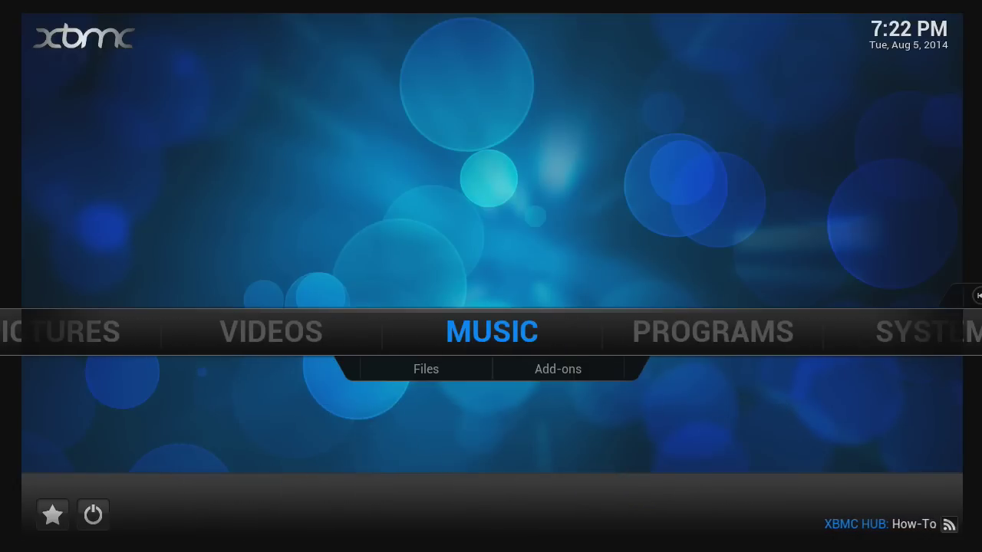
key("Right")
key("Right")
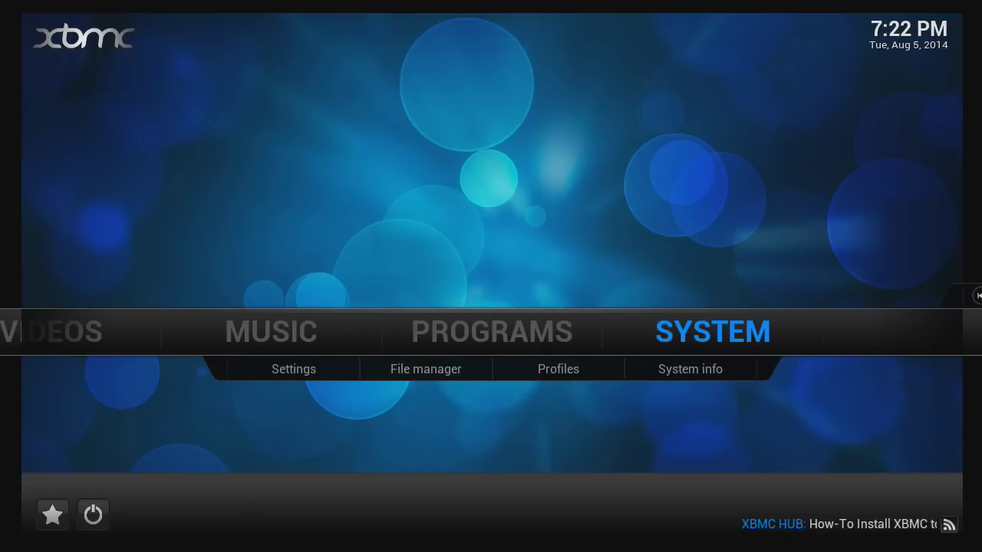
key("Down")
key("Right")
key("Right")
key("Right")
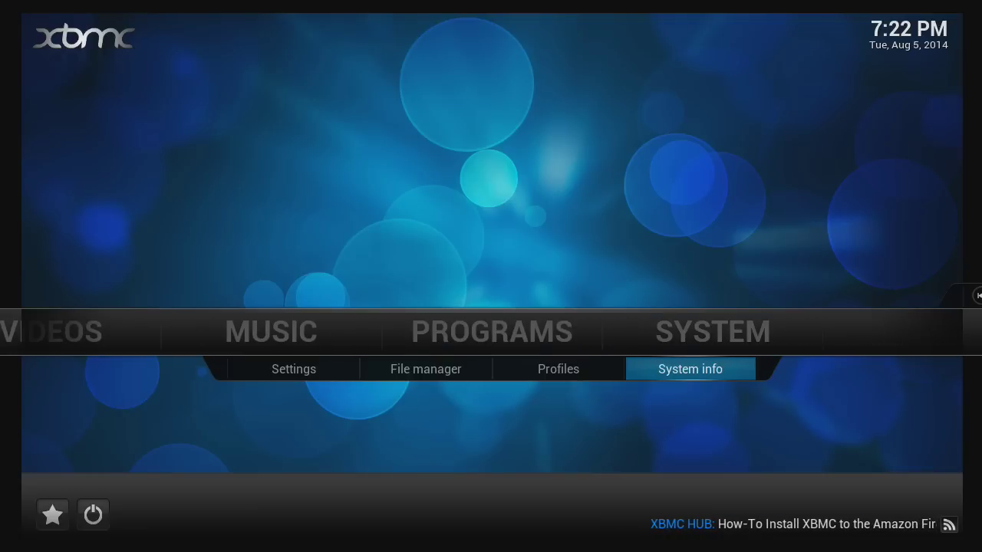
key("Return")
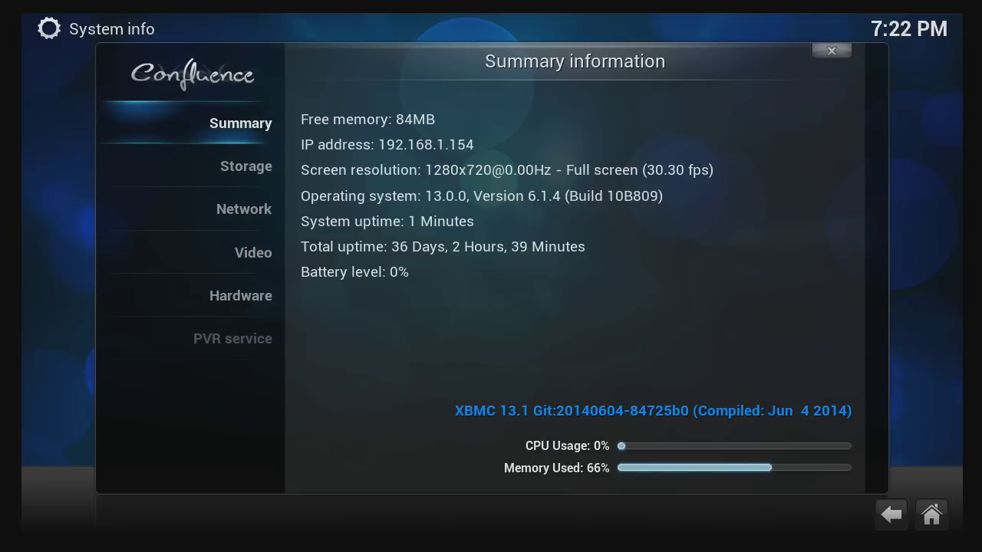
key("Escape")
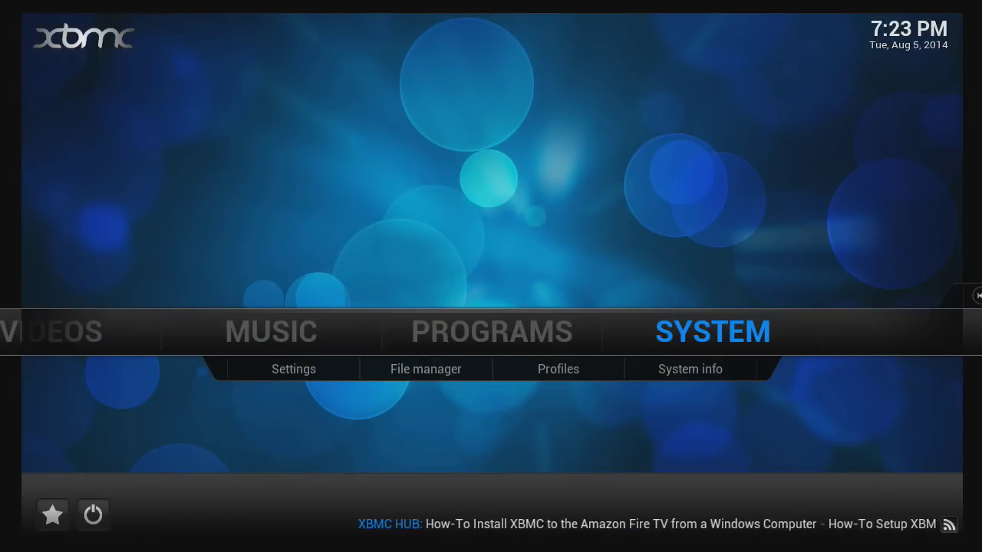
Browse left and right through the XBMC home menu sections, from Weather to System.
key("Left")
key("Left")
key("Left")
key("Left")
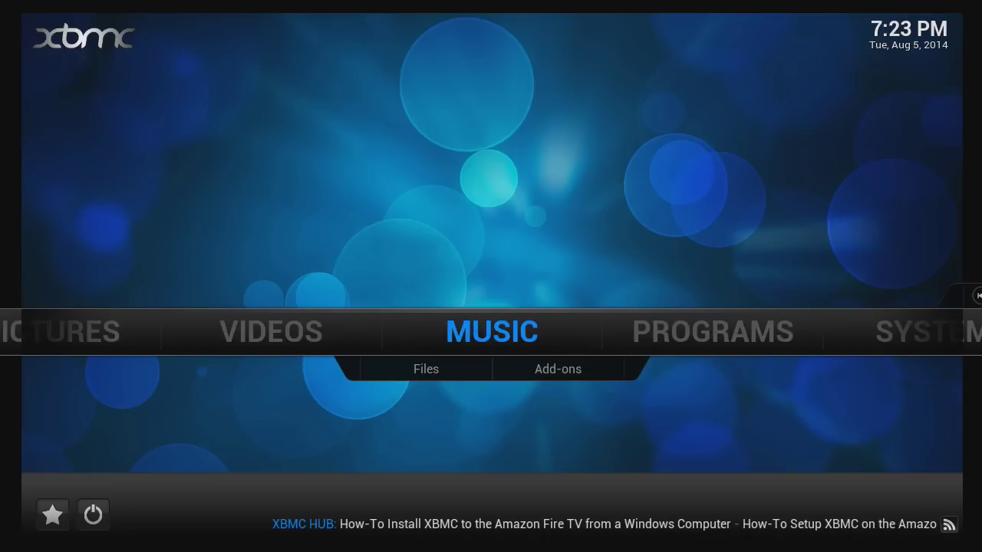
key("Right")
key("Right")
key("Right")
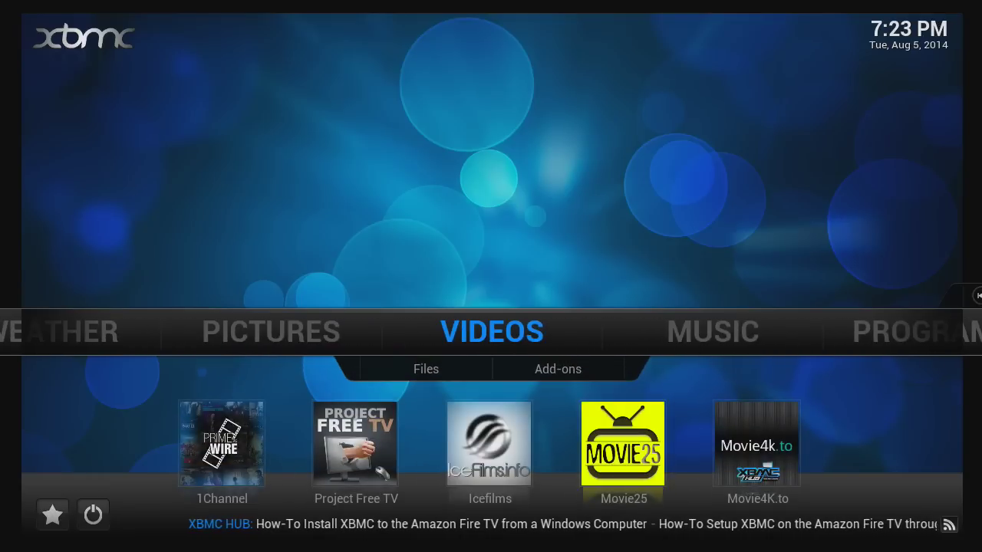
key("Right")
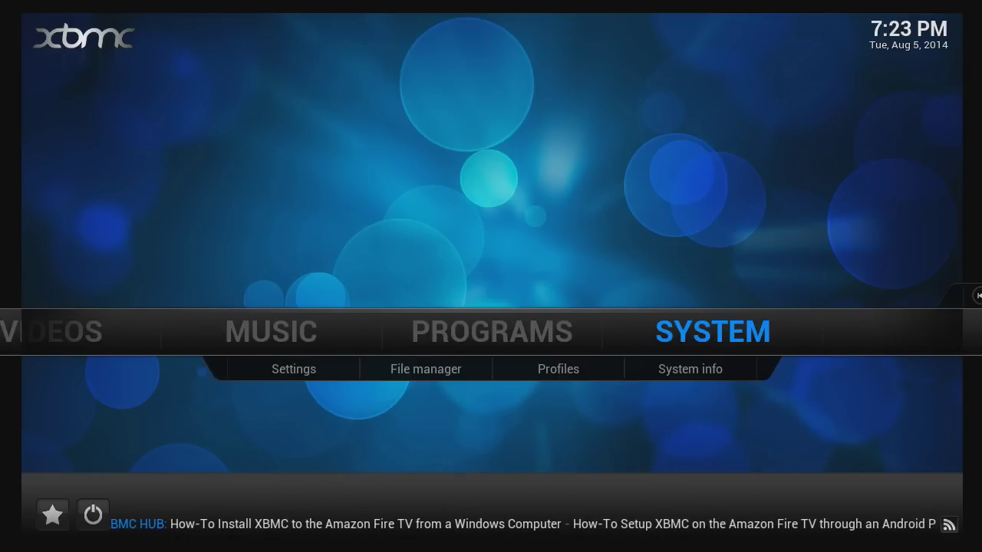
key("Left")
key("Left")
key("Left")
key("Left")
key("Left")
key("Left")
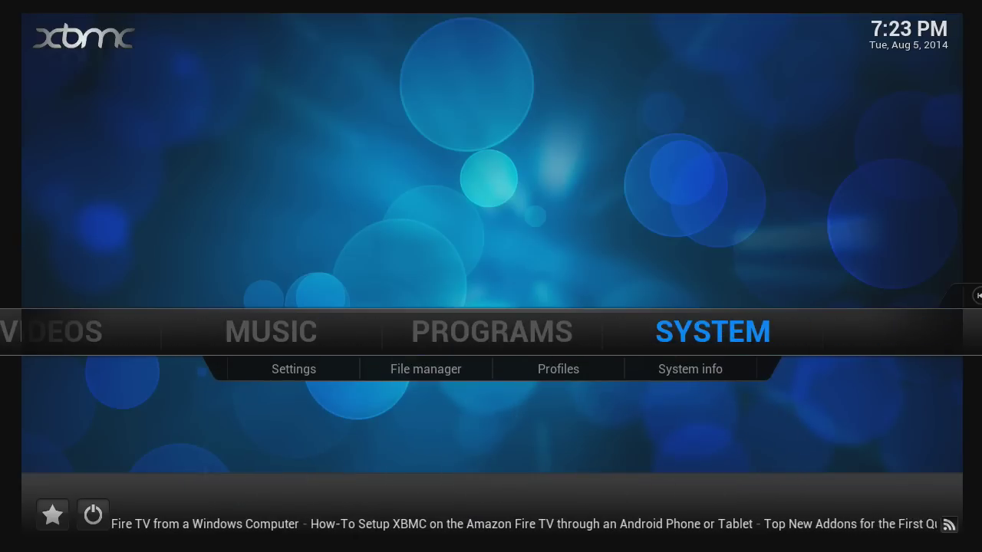
key("Left")
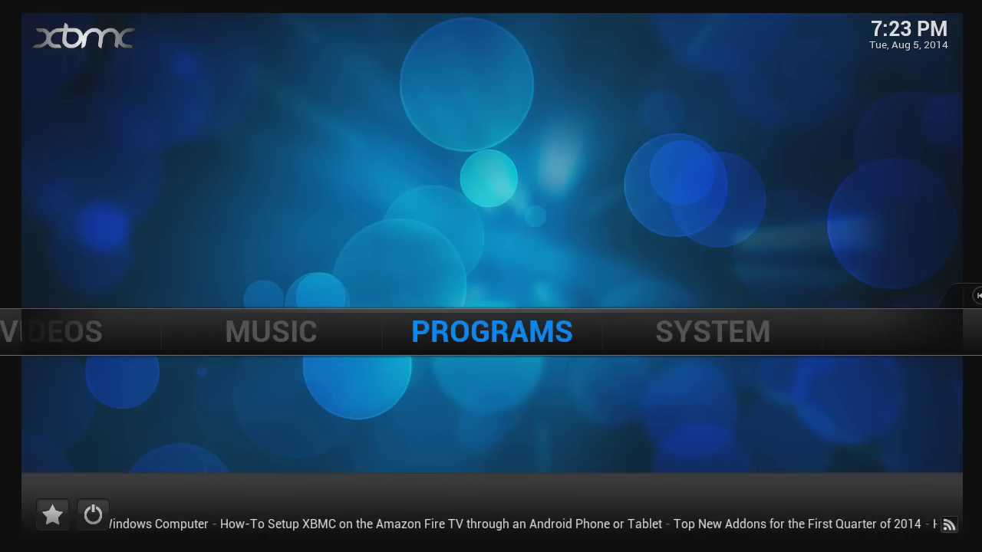